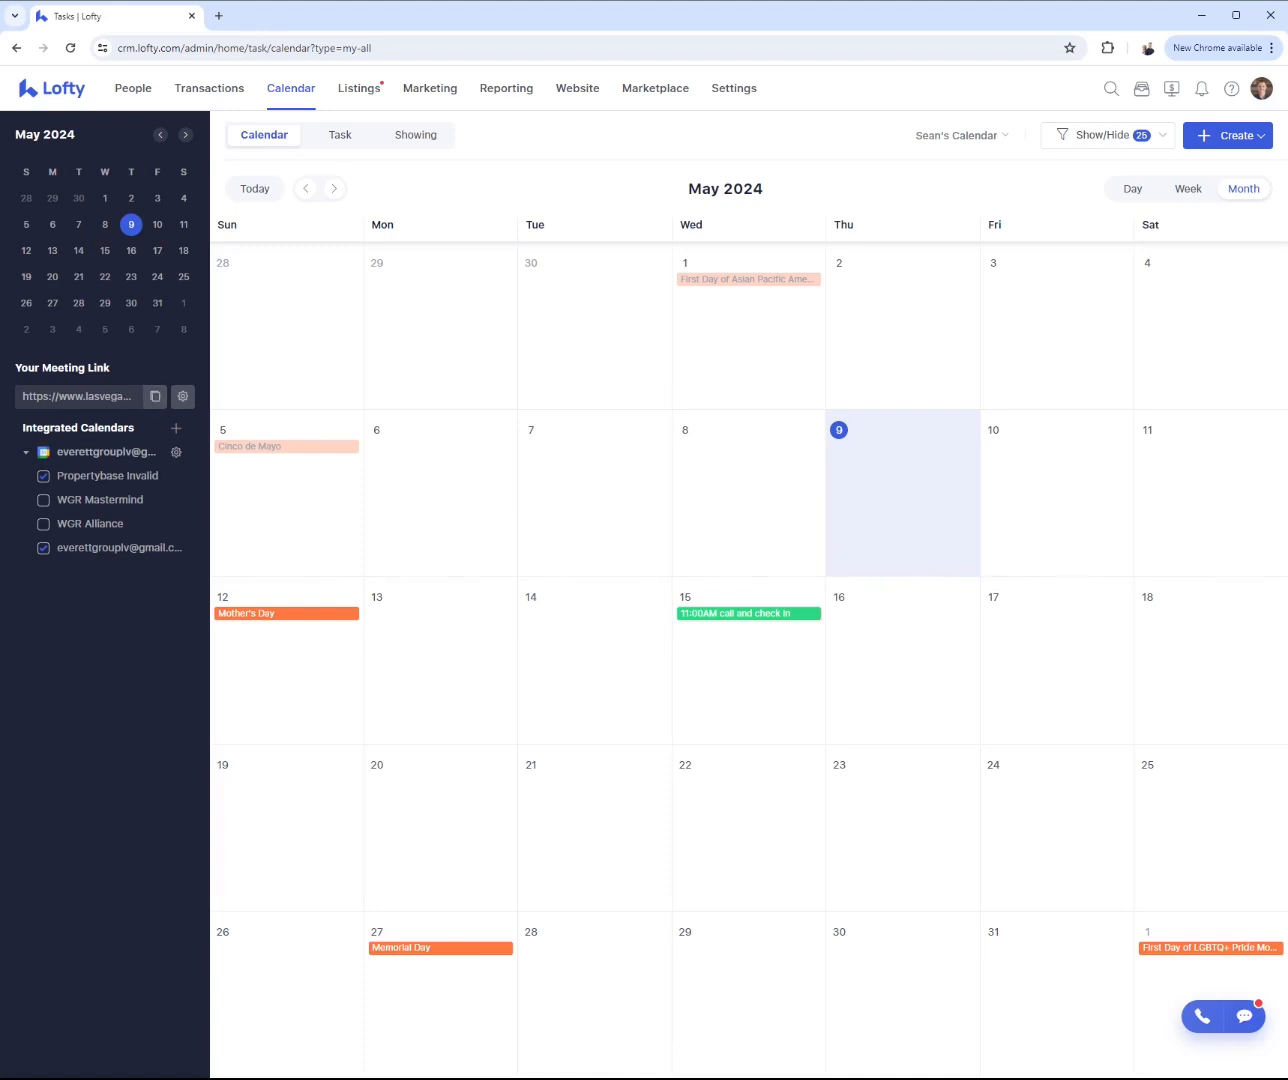
Step: Copy the meeting link from the calendar and open its booking page in a new browser tab
click(155, 398)
click(219, 17)
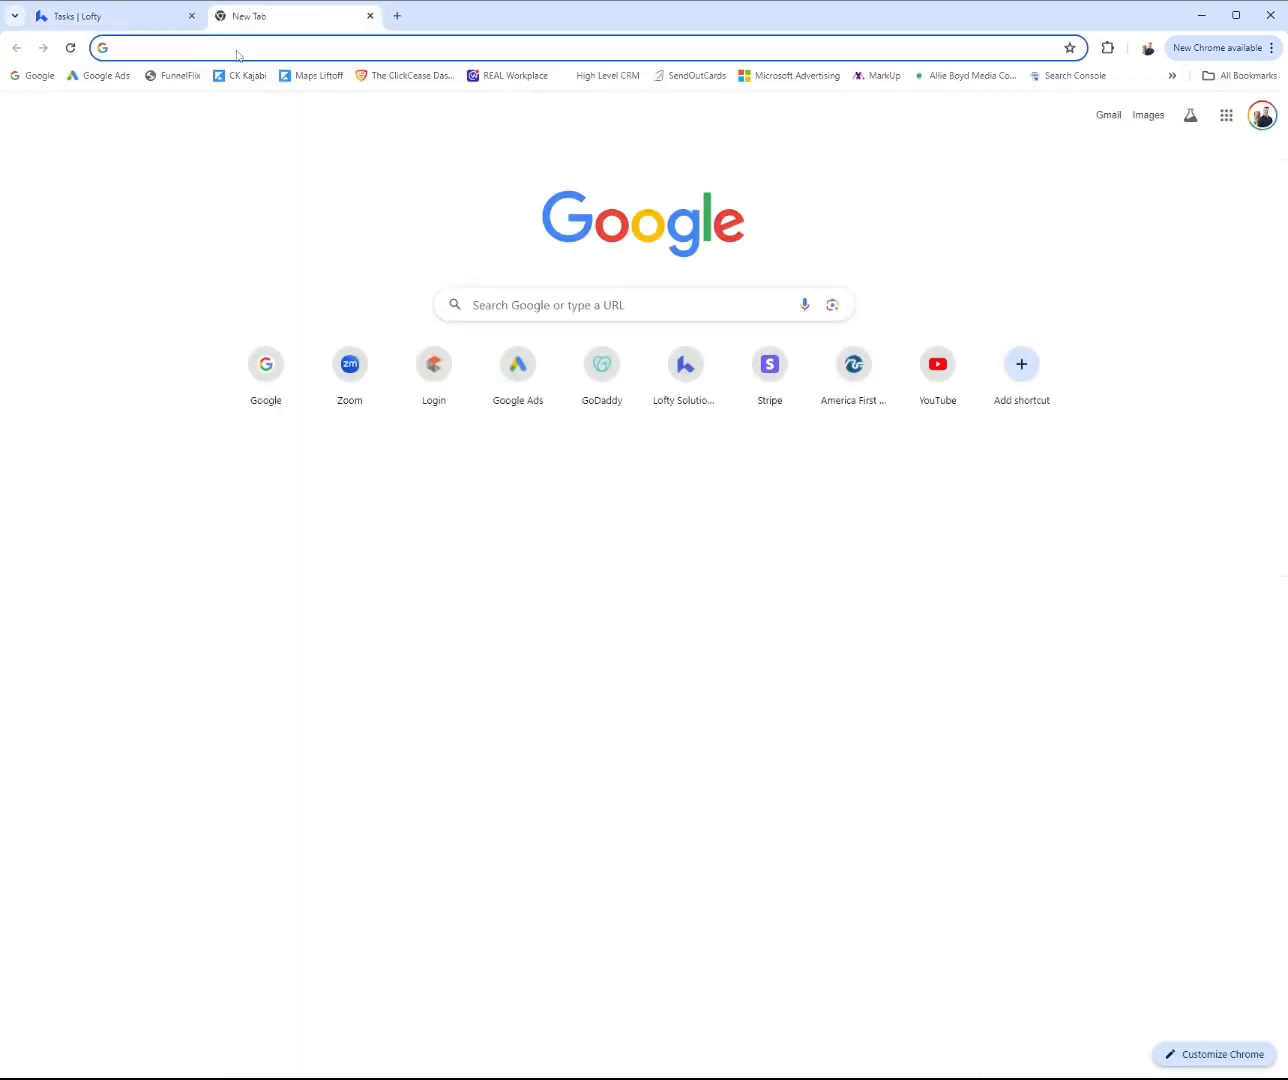
key(ctrl+v)
key(Return)
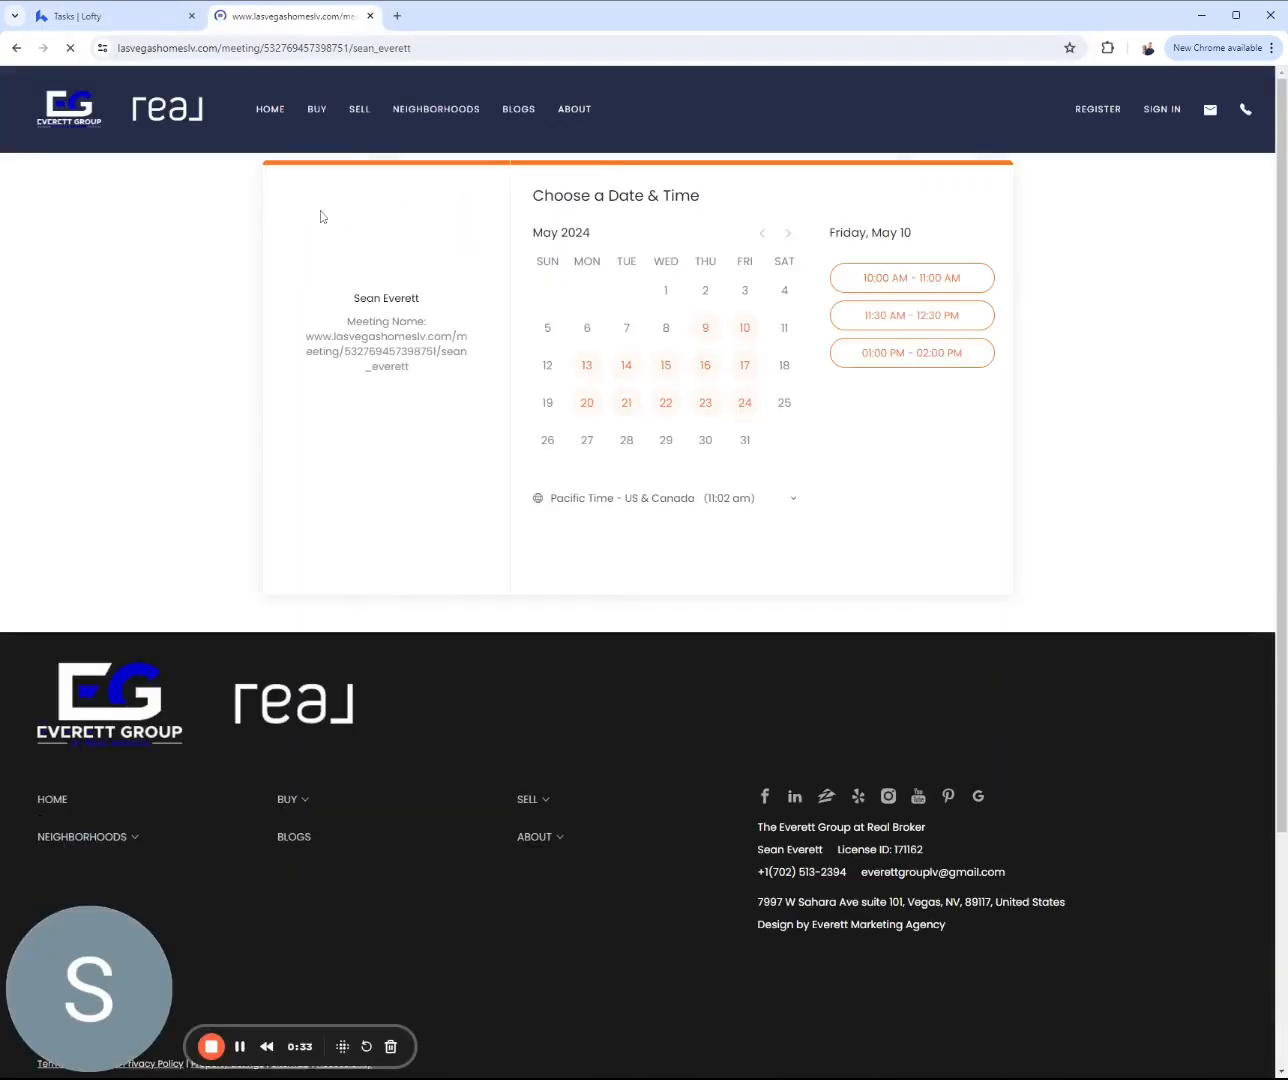
Step: Preview the booking page's availability on several May dates and choose the 11:30 AM - 12:30 PM slot on Tuesday, May 21
click(740, 330)
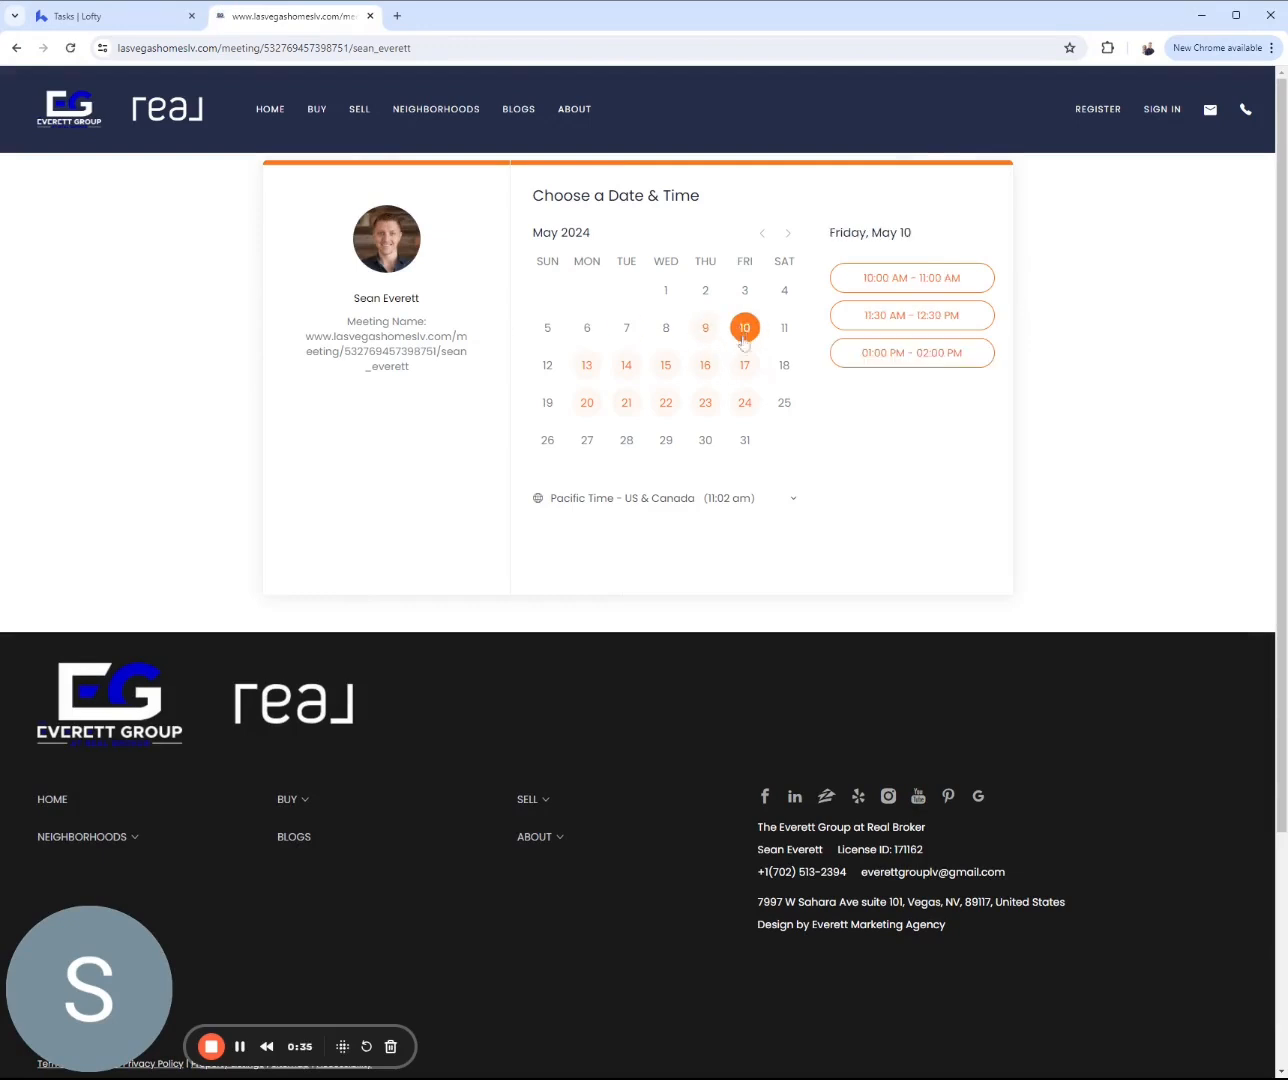
click(743, 365)
click(695, 405)
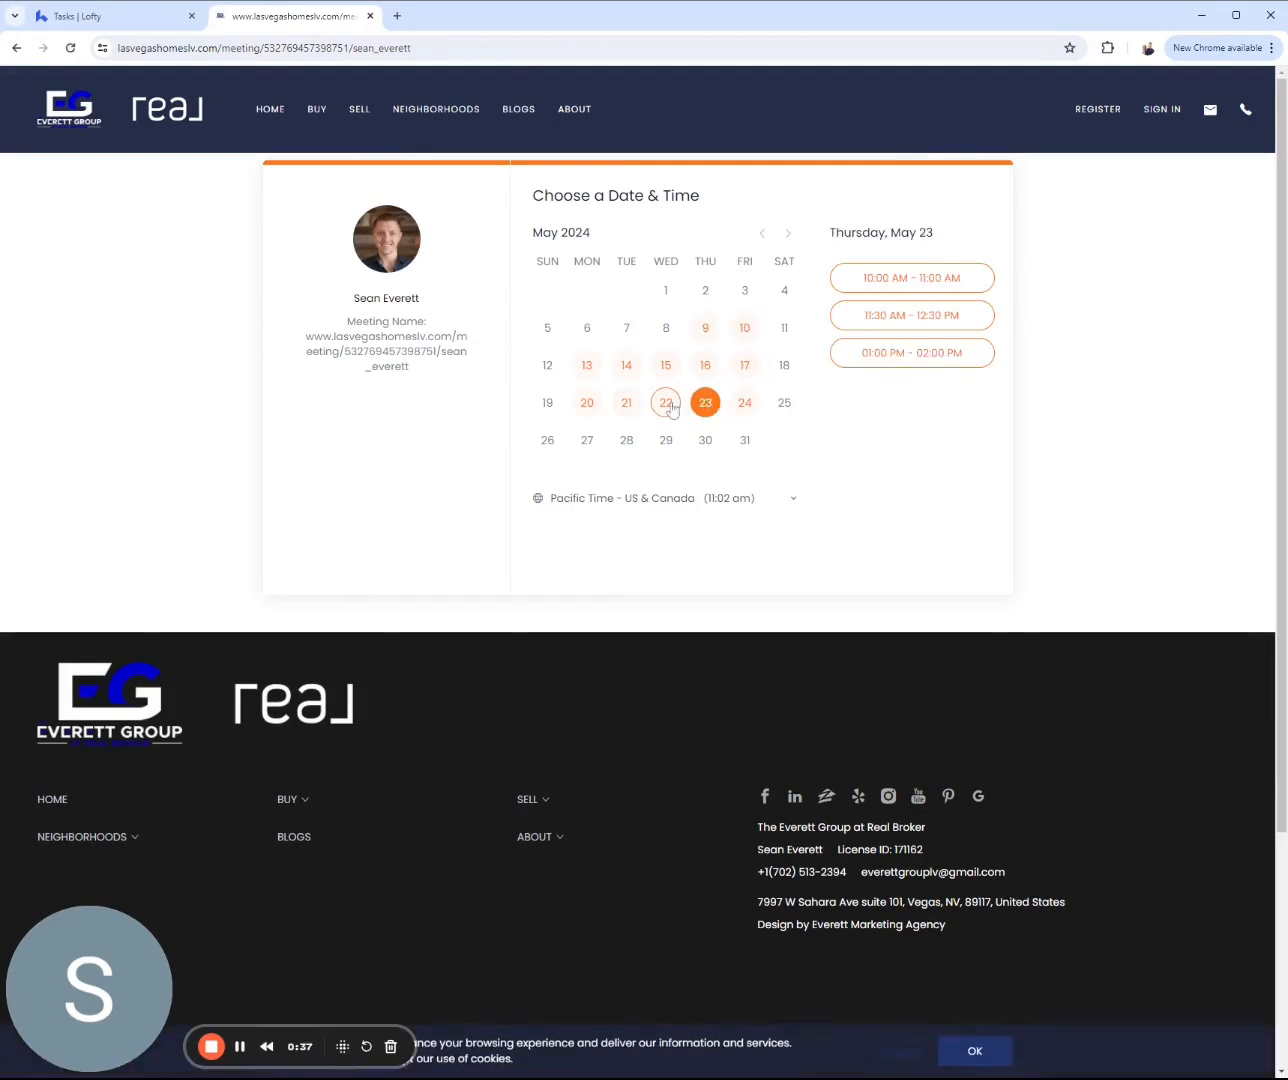
click(665, 403)
click(625, 365)
click(626, 403)
click(586, 403)
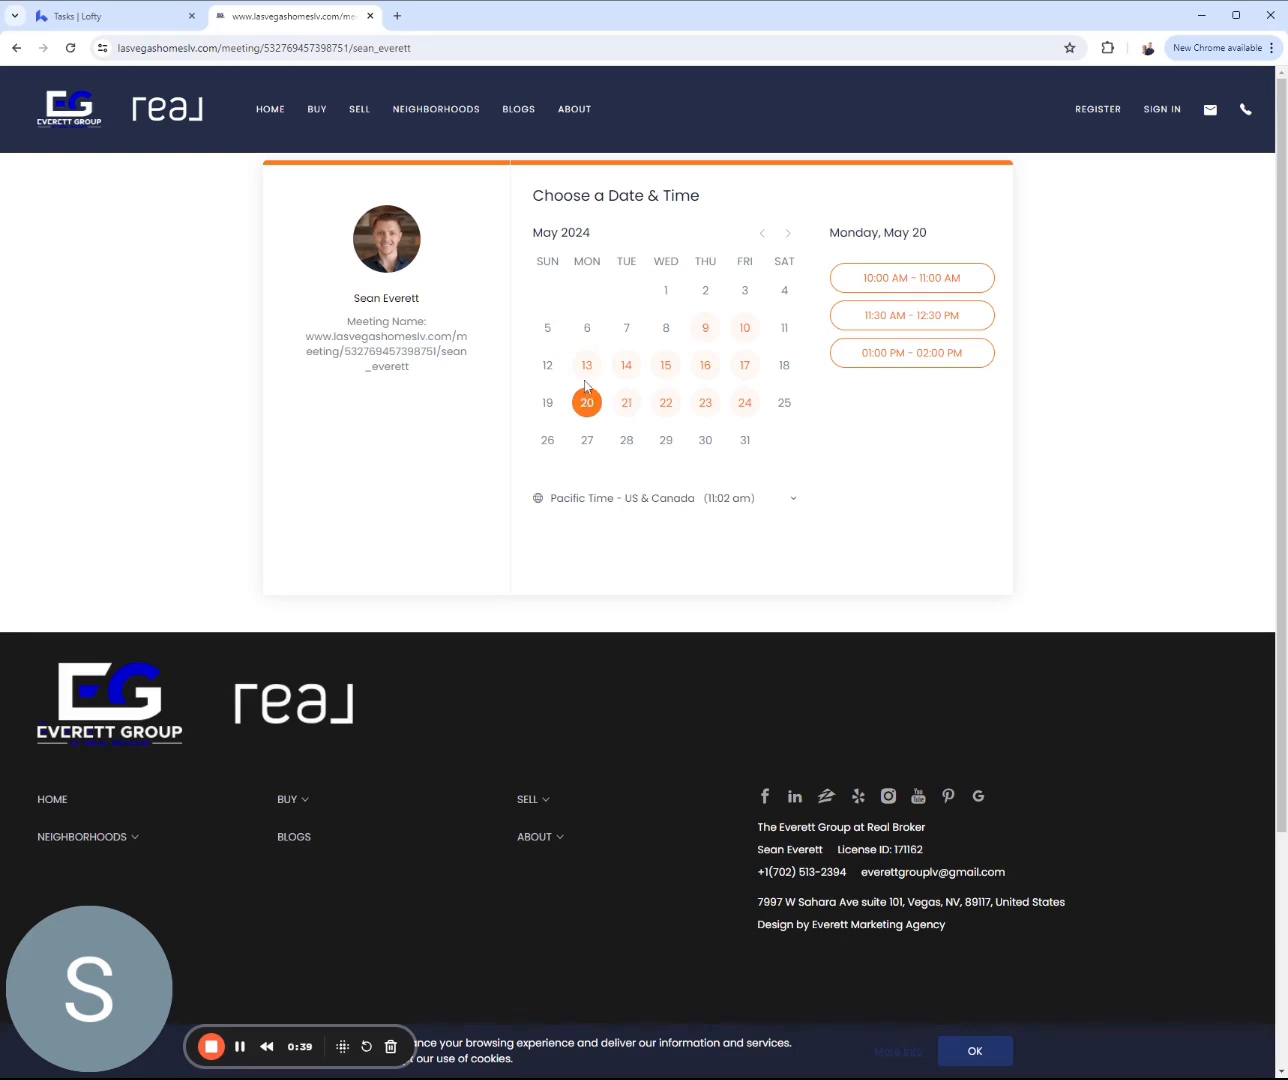
drag(585, 401, 612, 374)
click(626, 403)
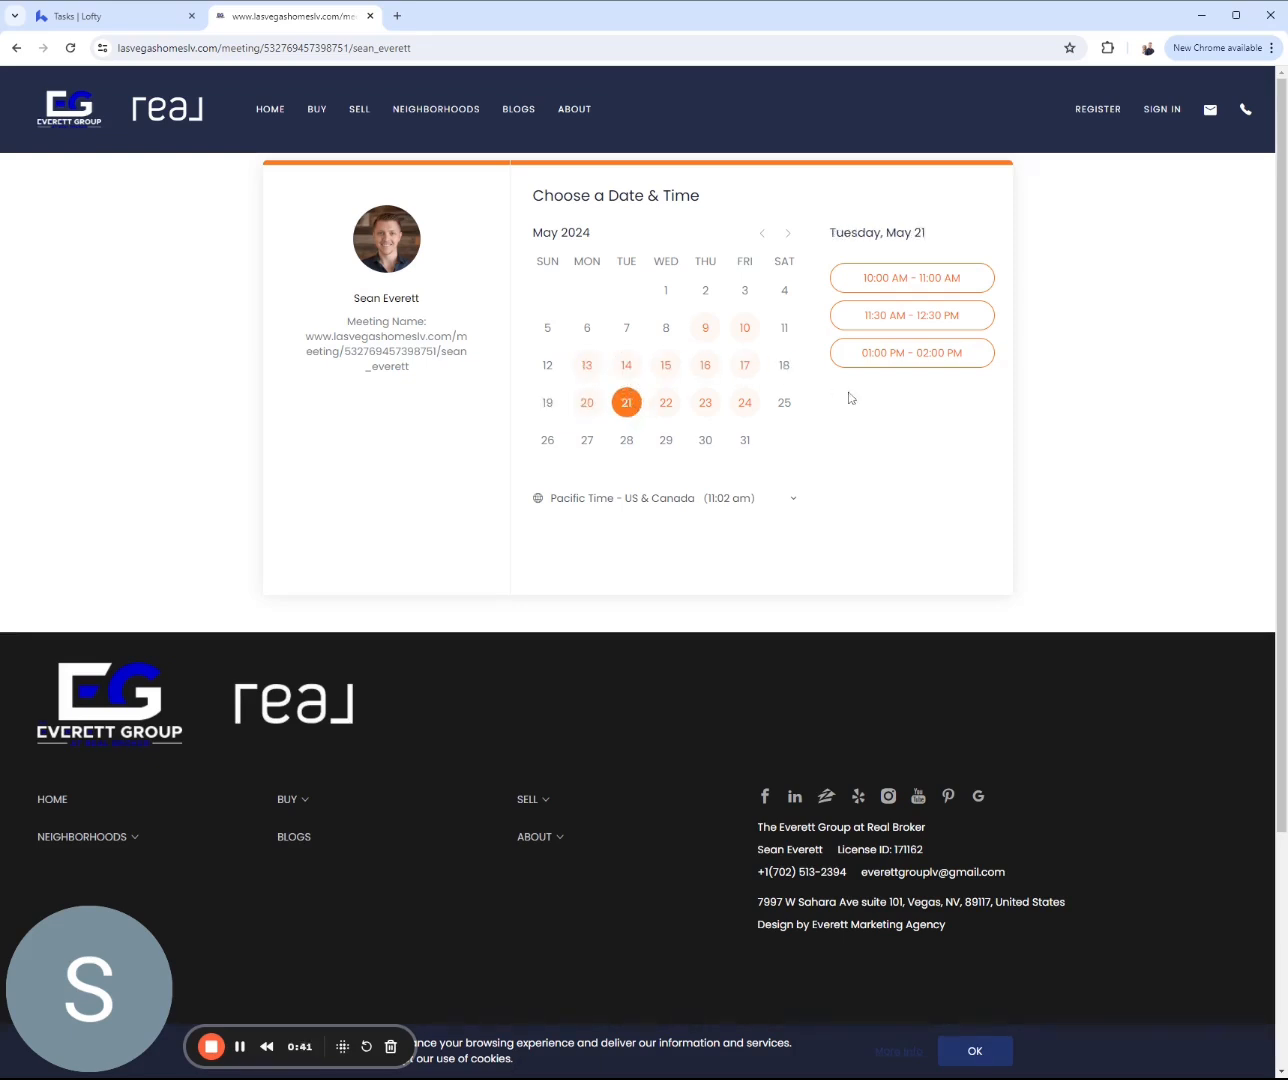
click(910, 324)
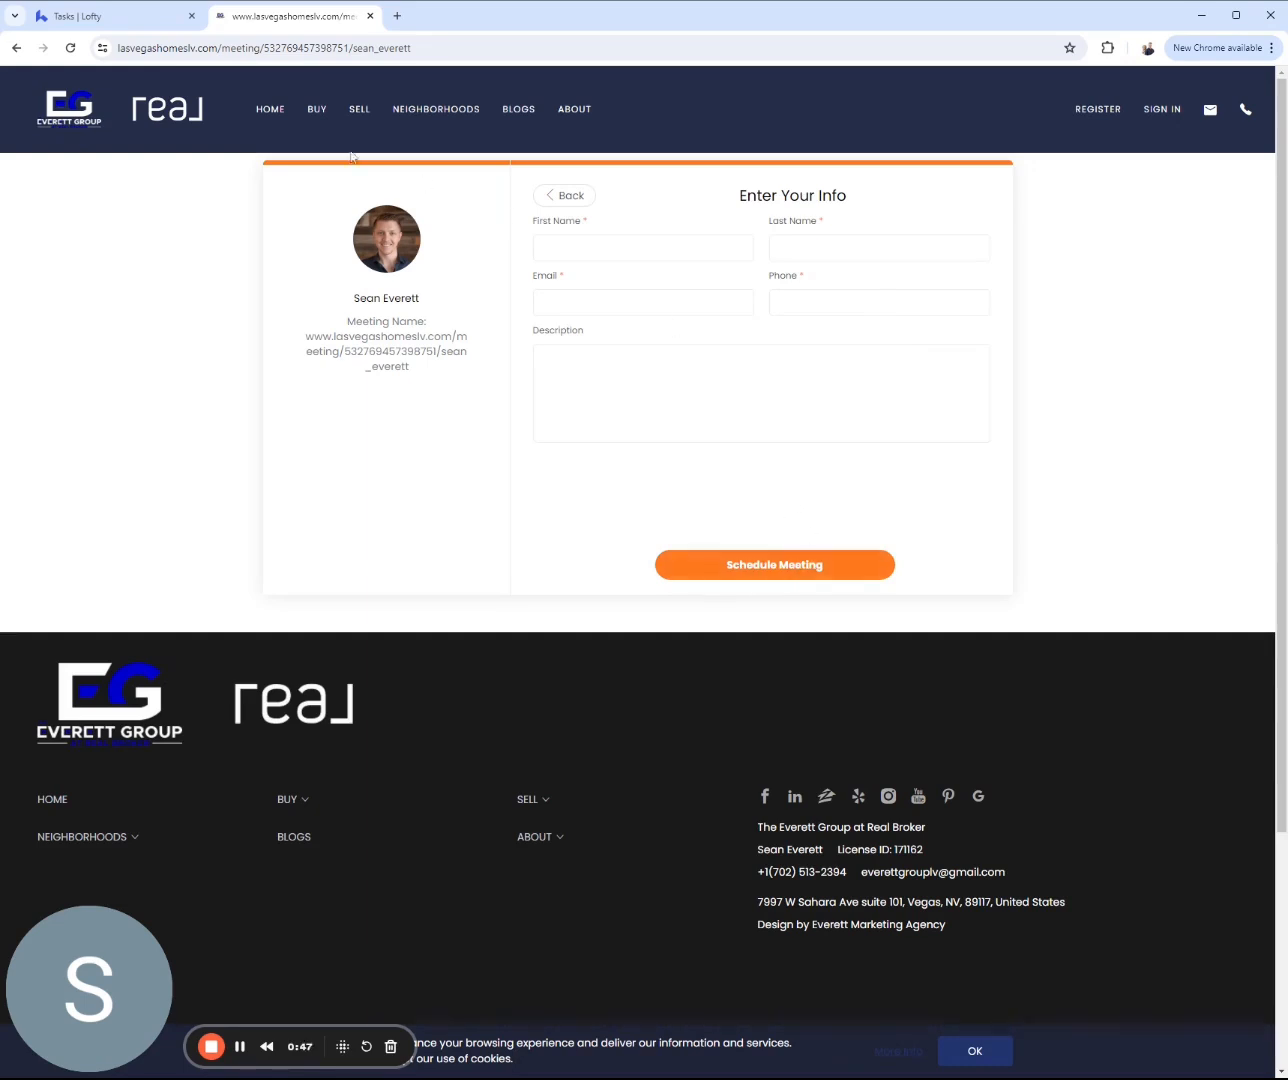
Step: Return to the Lofty calendar and open the meeting duration for editing in the scheduling link settings
click(113, 17)
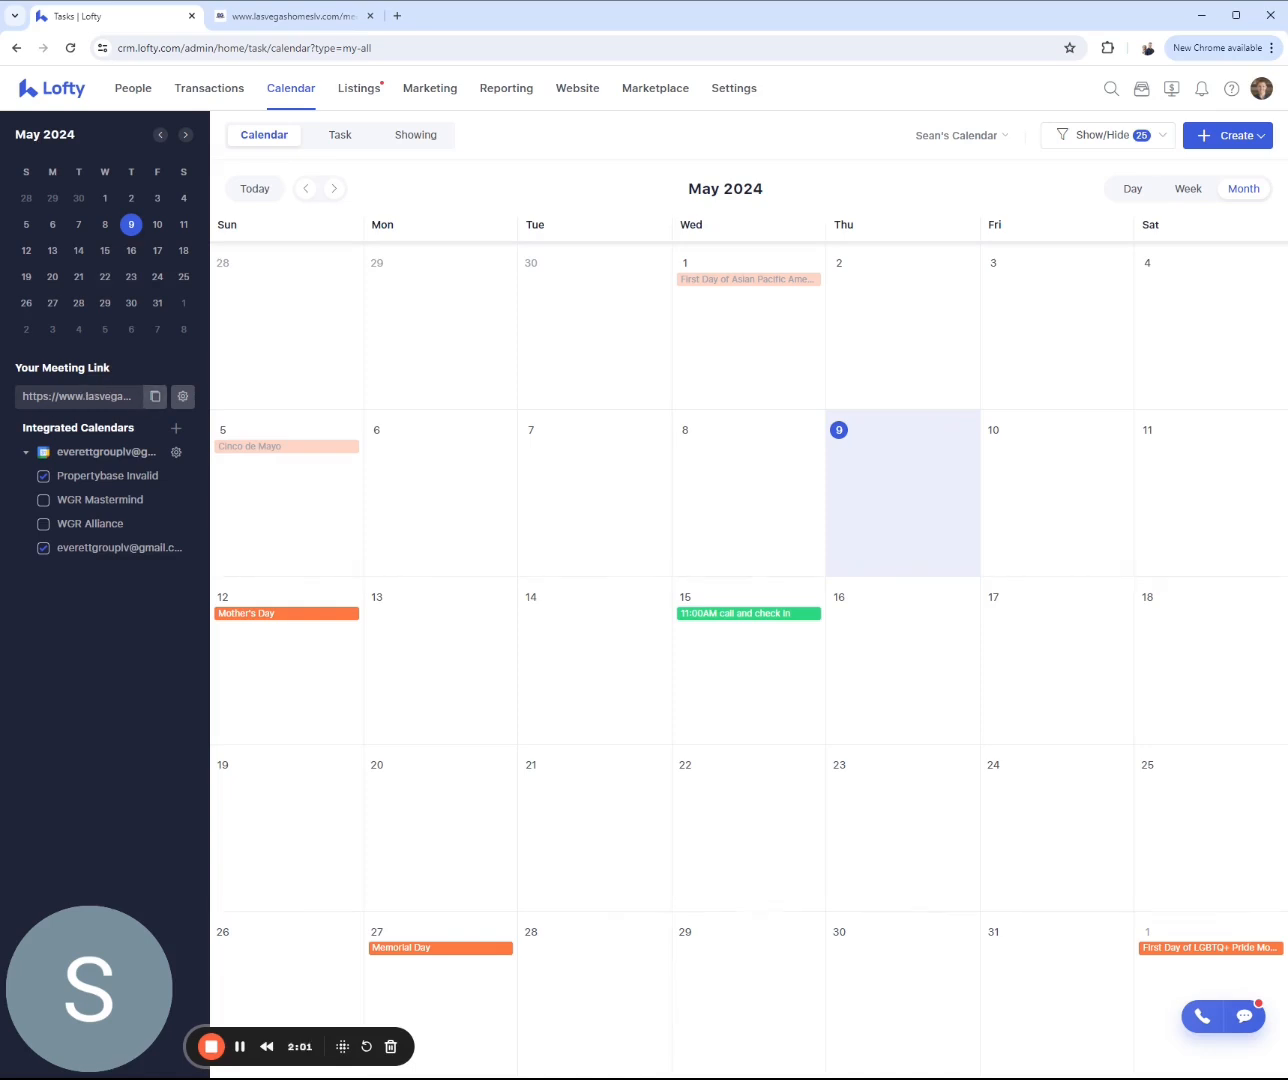
click(189, 400)
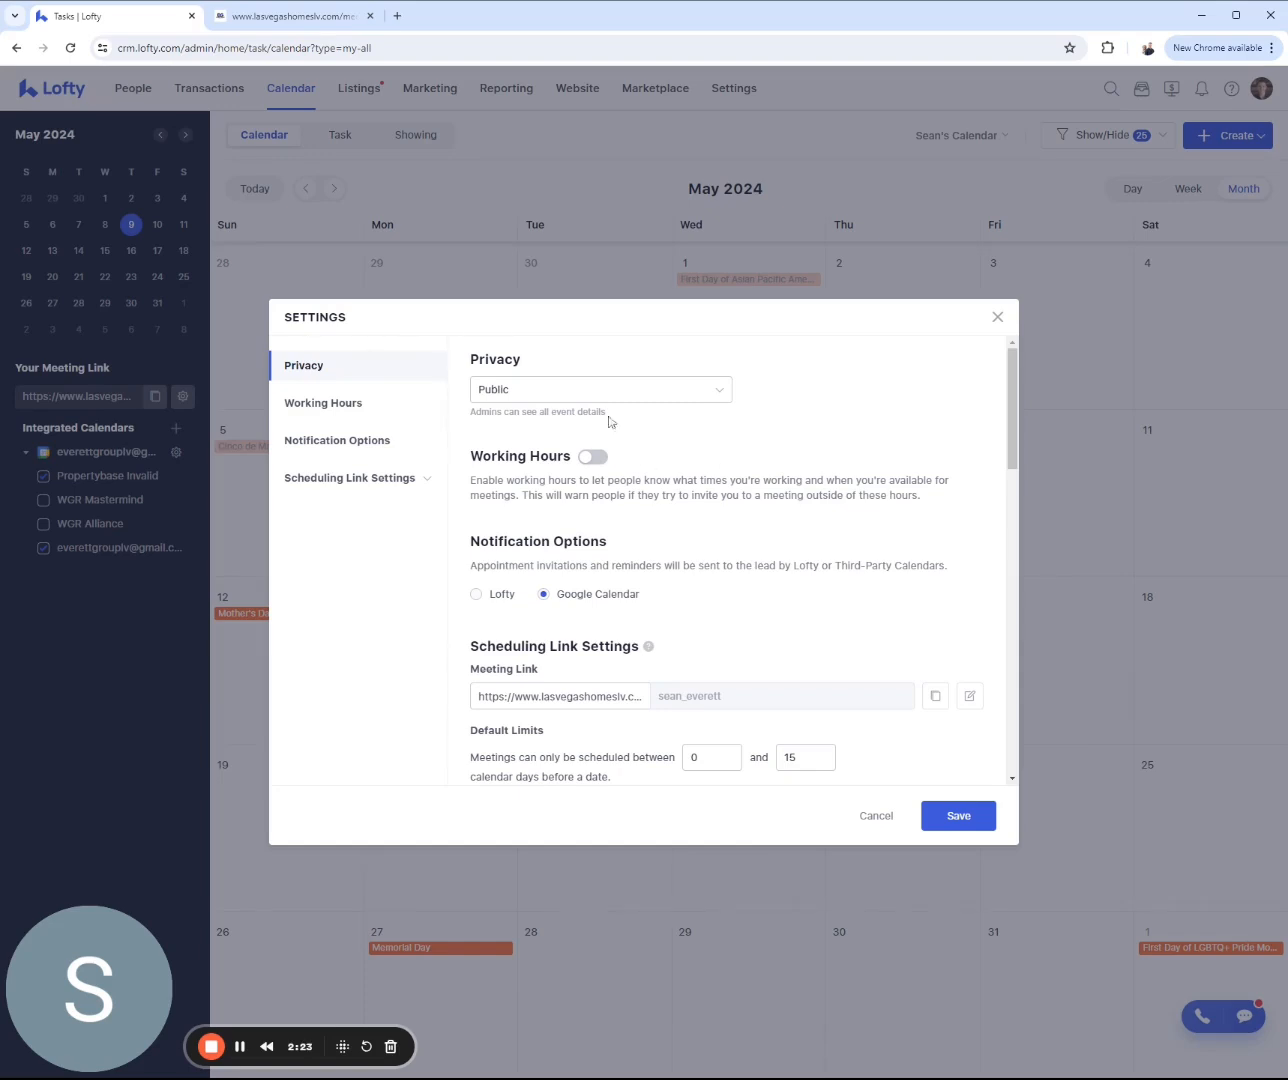
scroll(742, 468, down, 1)
scroll(742, 468, down, 2)
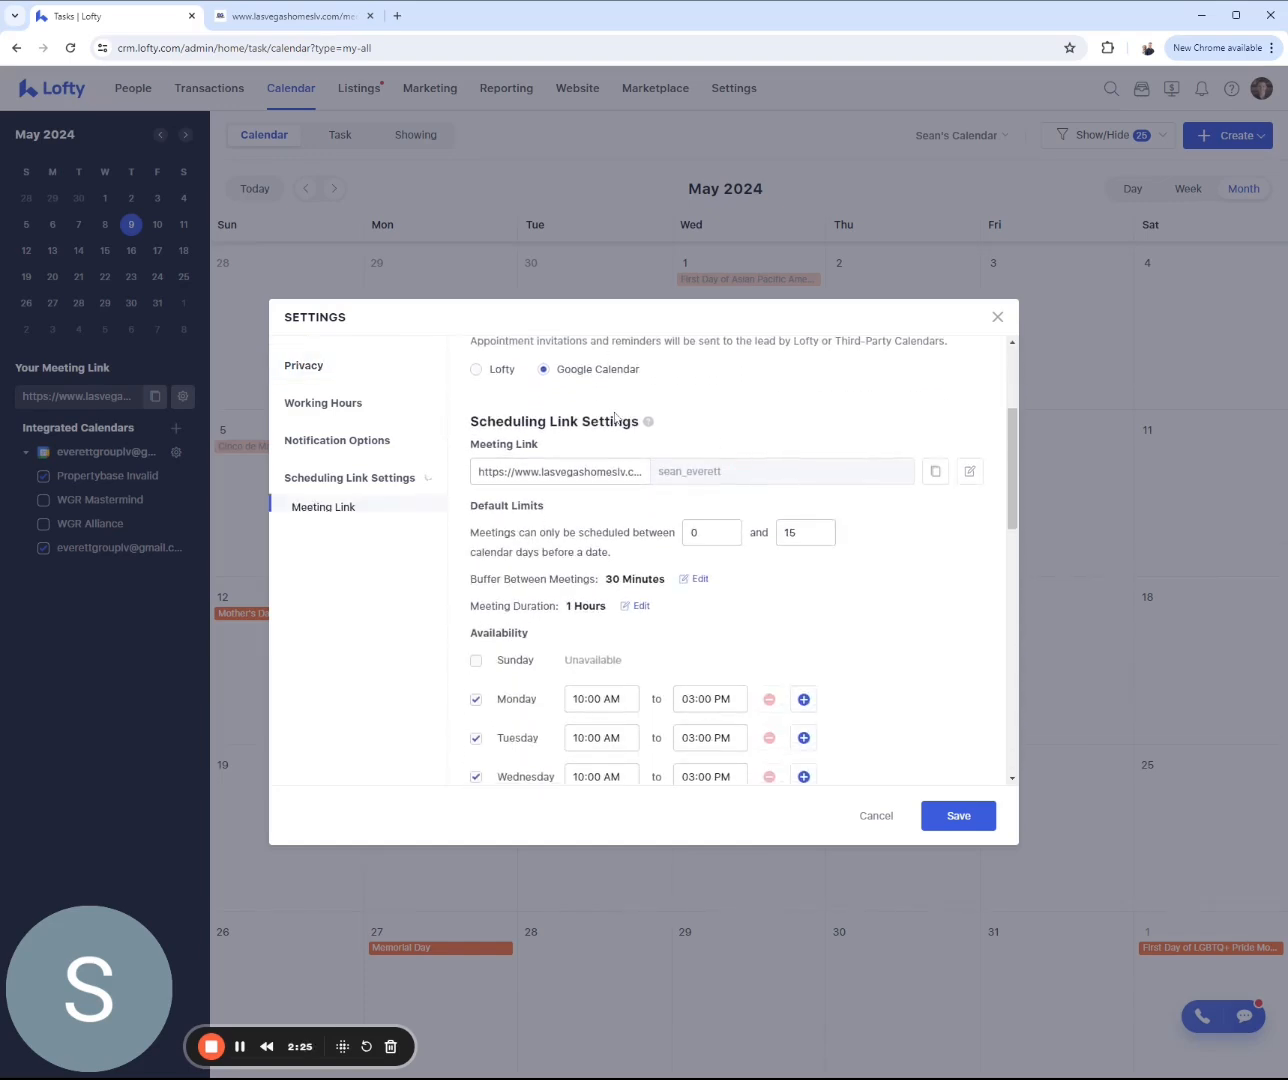
scroll(627, 365, up, 2)
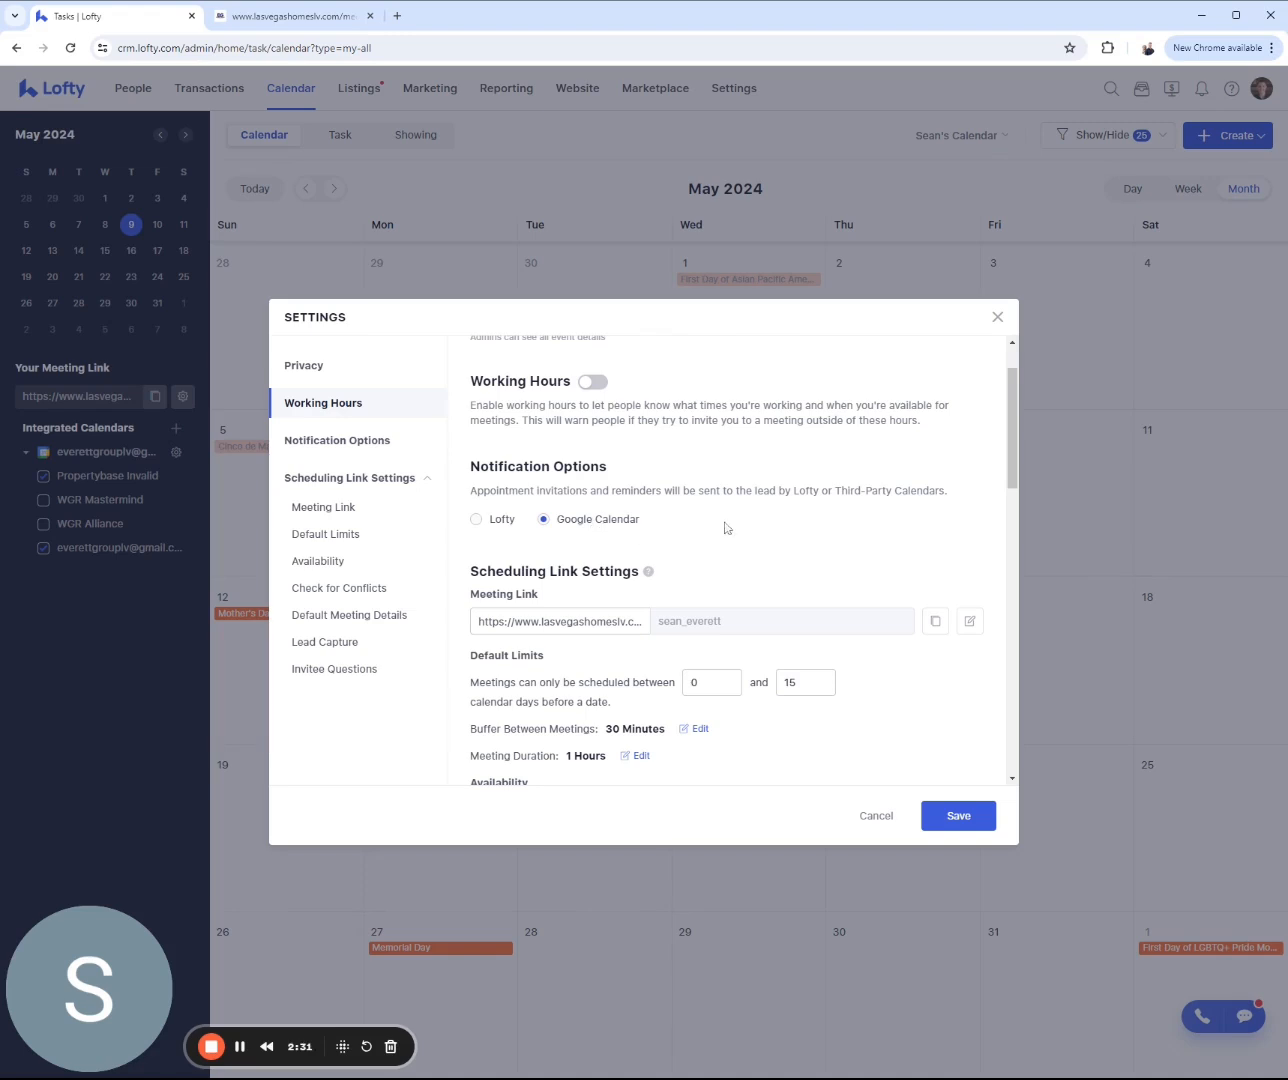
scroll(799, 534, down, 1)
scroll(799, 535, down, 2)
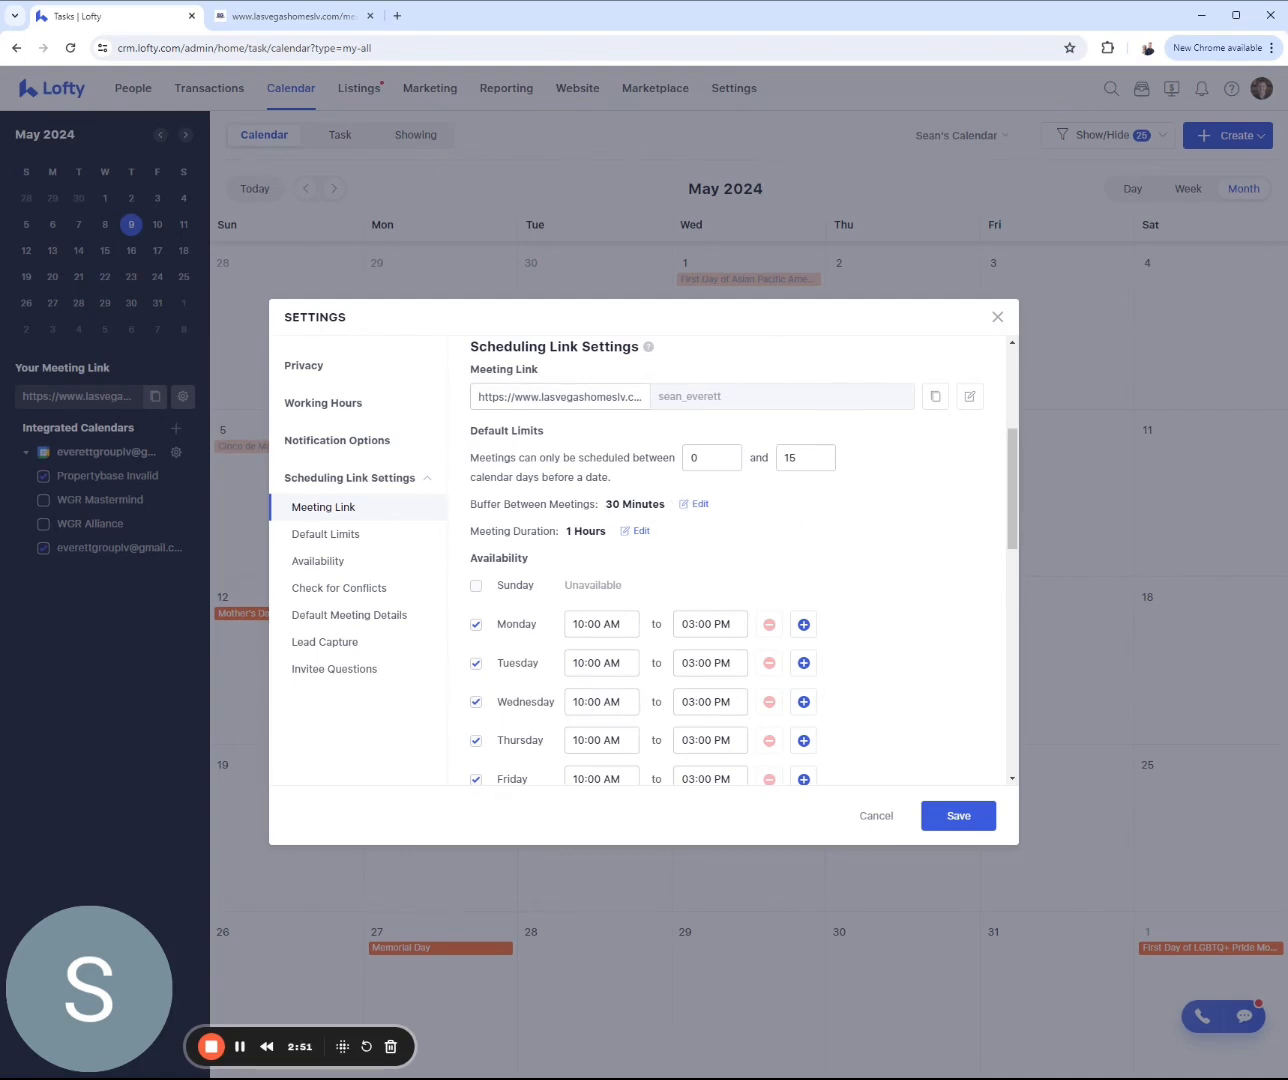
click(636, 532)
Step: Try meeting durations of 23 and 3 hours and set the duration back to 1 hour
double_click(577, 539)
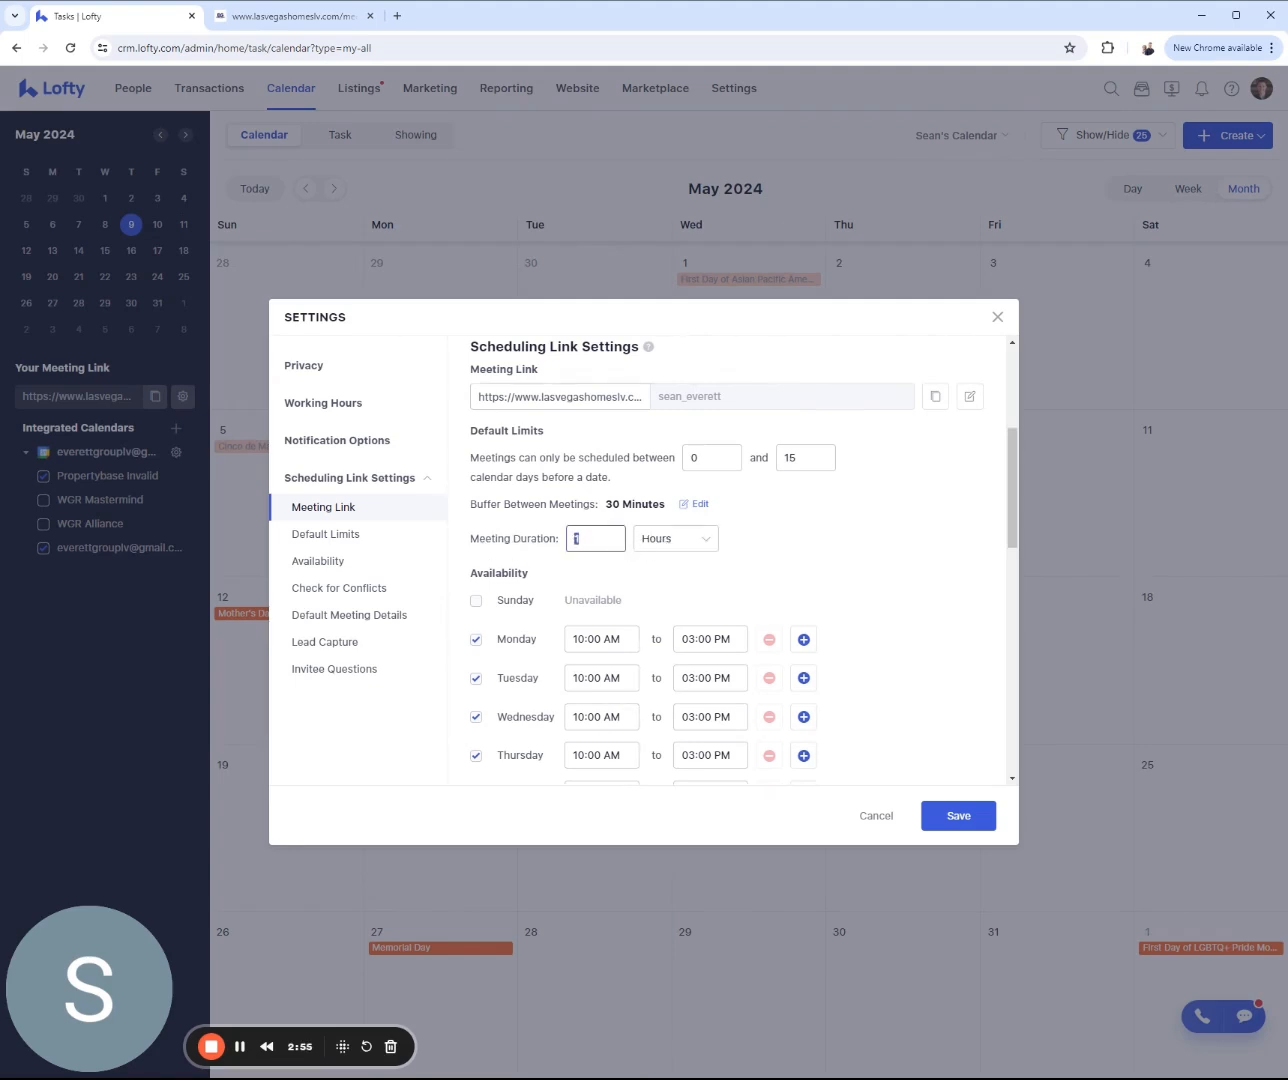
text(23)
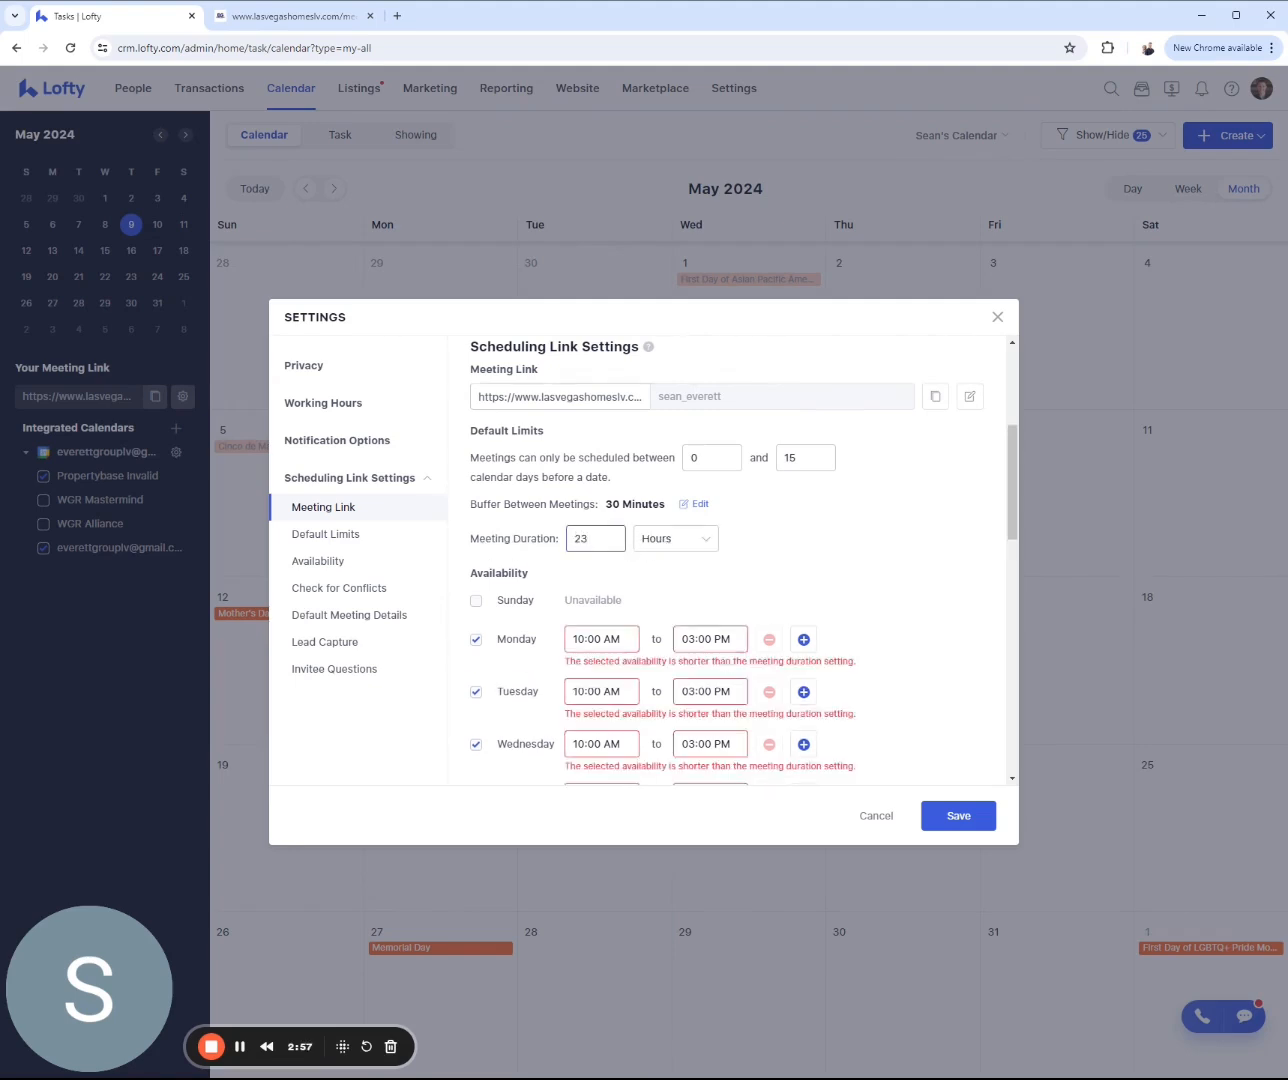
key(BackSpace)
key(BackSpace)
text(23)
key(BackSpace)
key(BackSpace)
text(23)
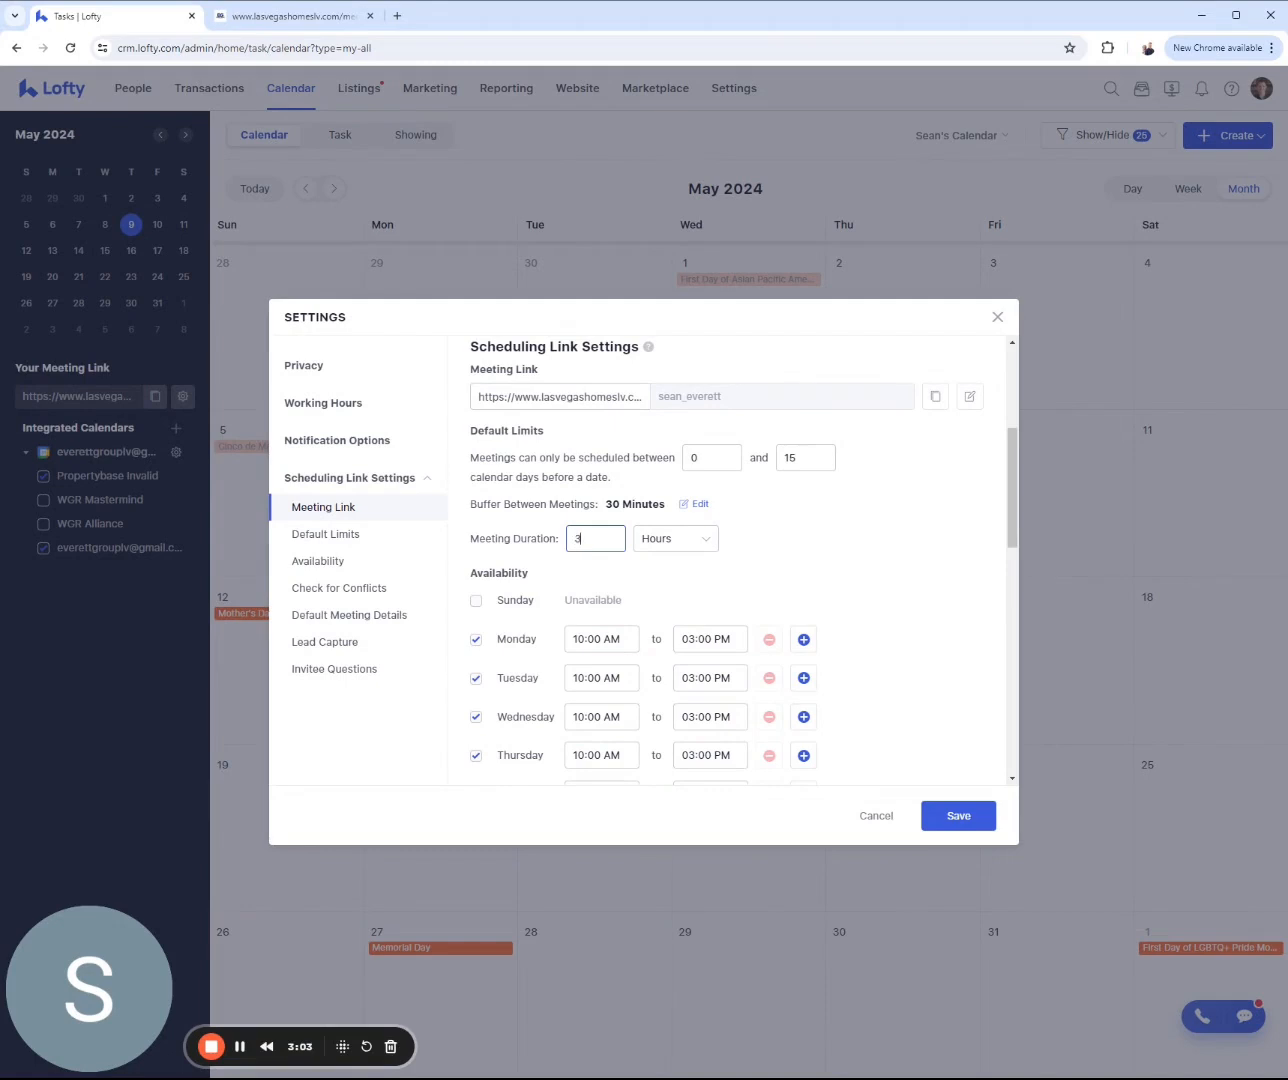
key(BackSpace)
text(1)
click(777, 557)
Step: Set the meeting duration to 30 minutes
scroll(838, 546, down, 1)
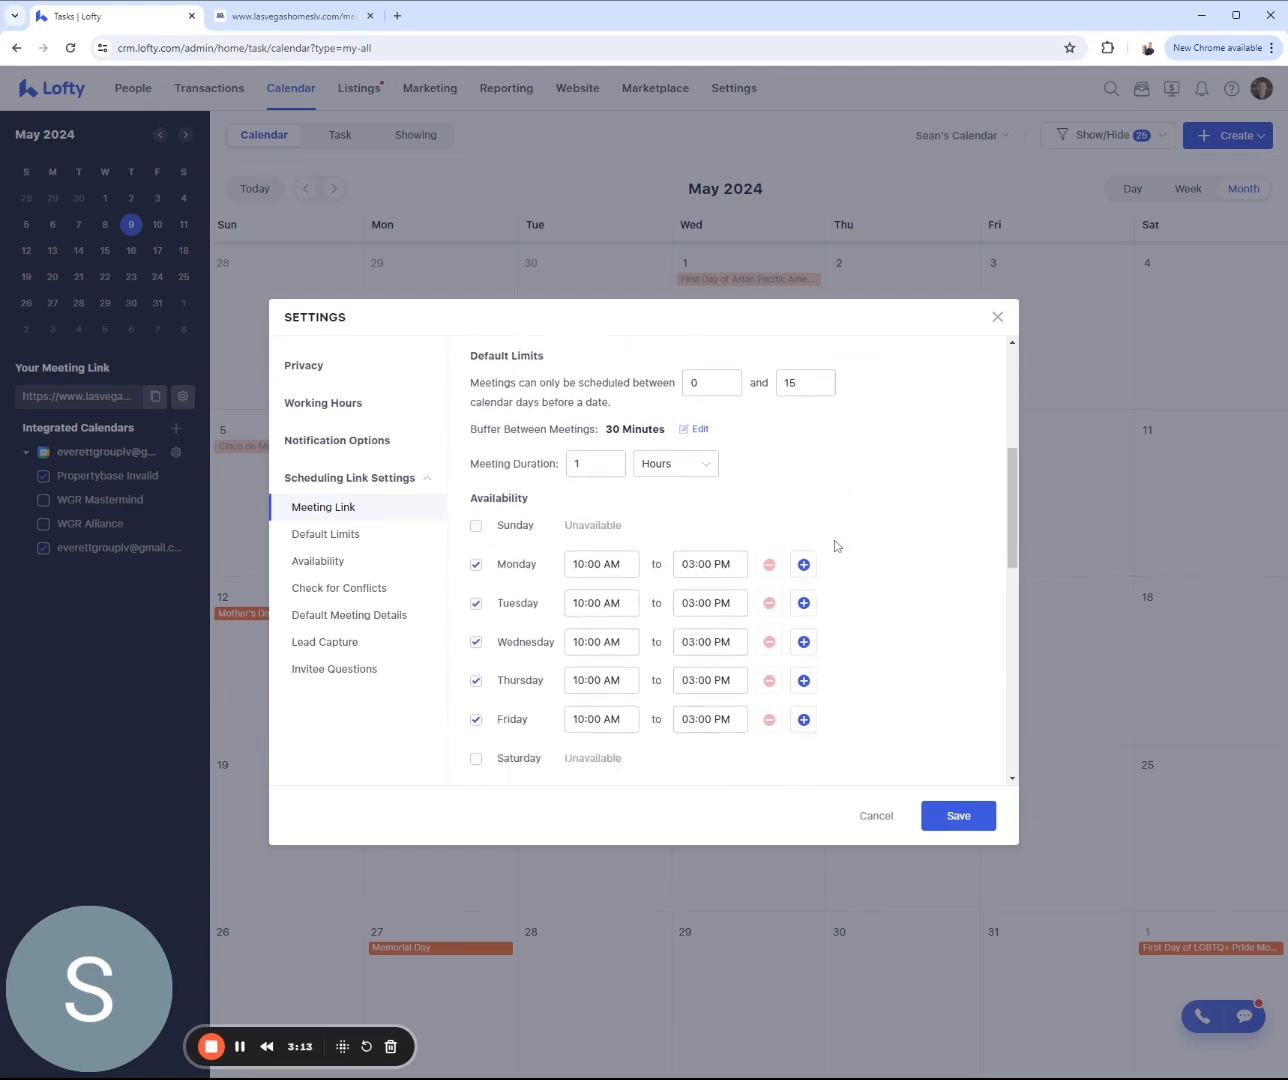
click(694, 468)
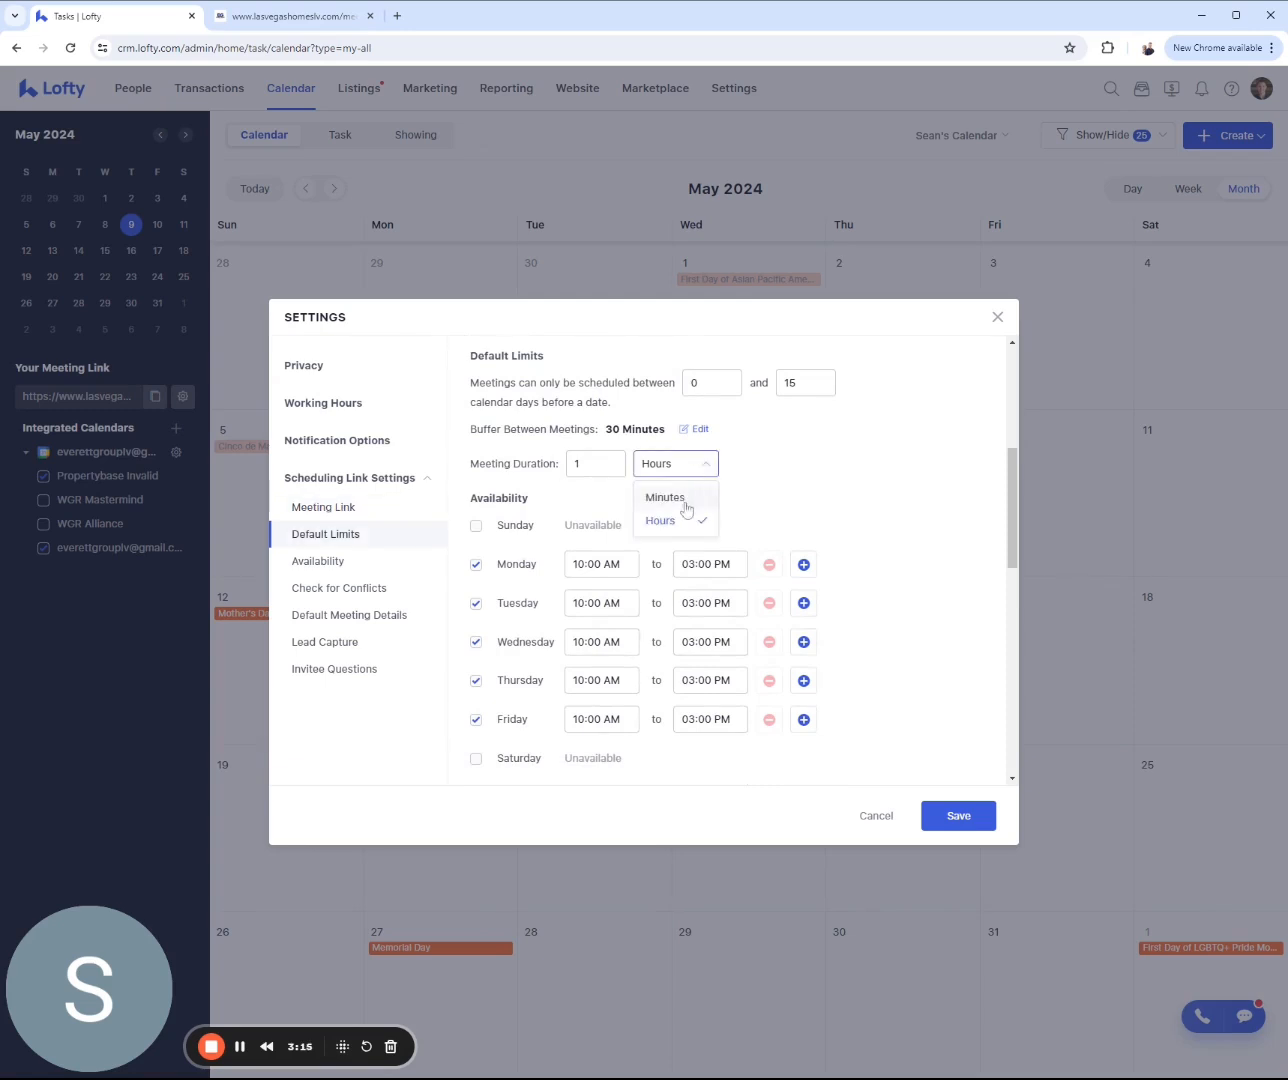
click(685, 499)
double_click(576, 463)
text(30)
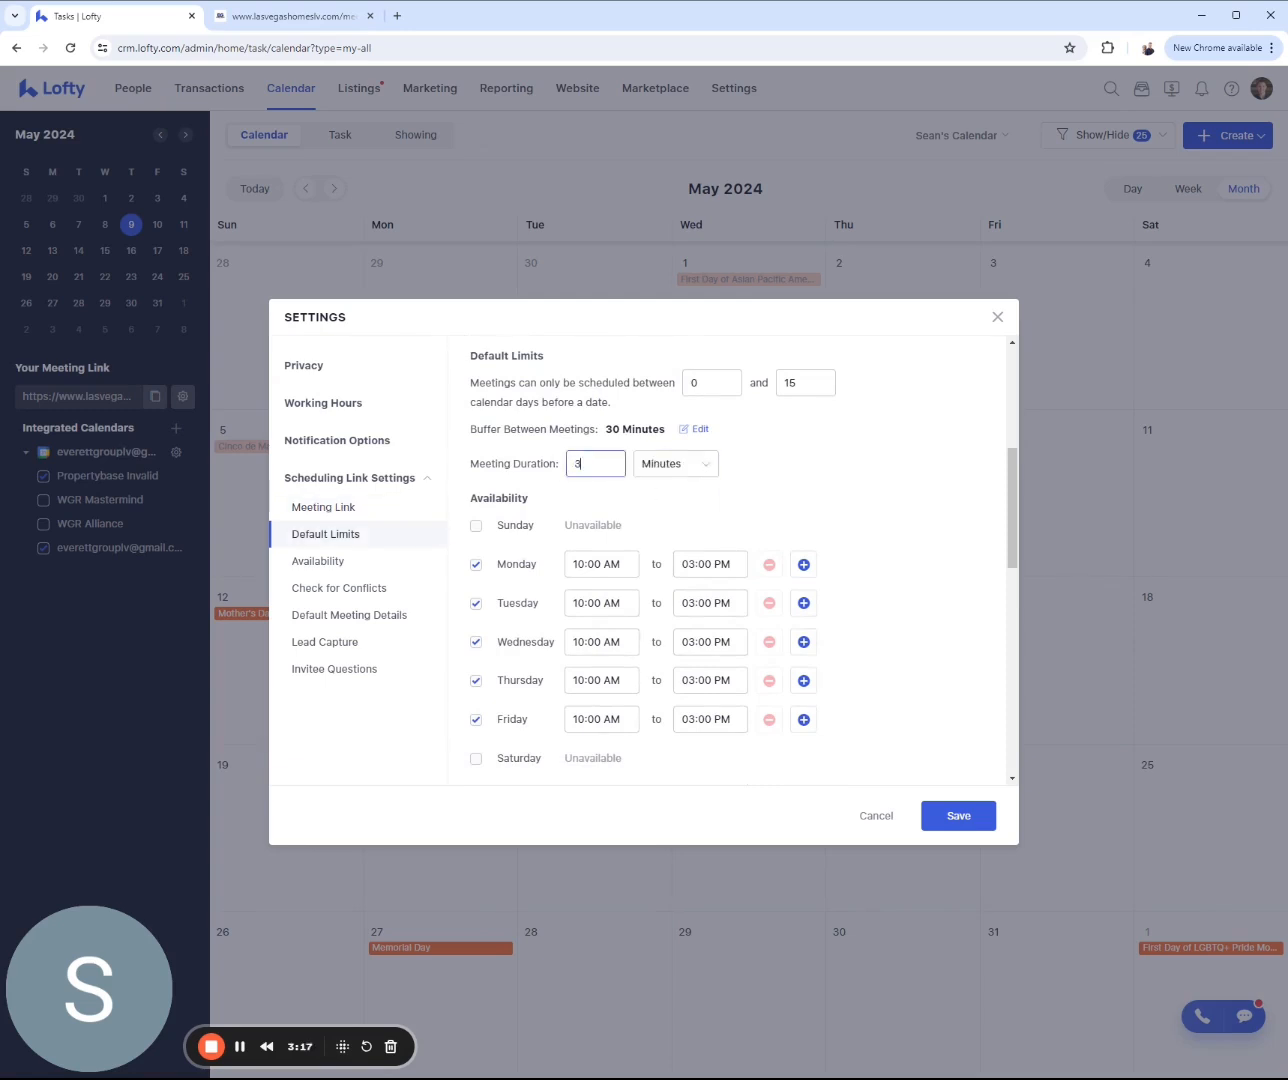
click(786, 487)
Step: Add a second availability time range for Monday and remove it again
scroll(630, 510, down, 2)
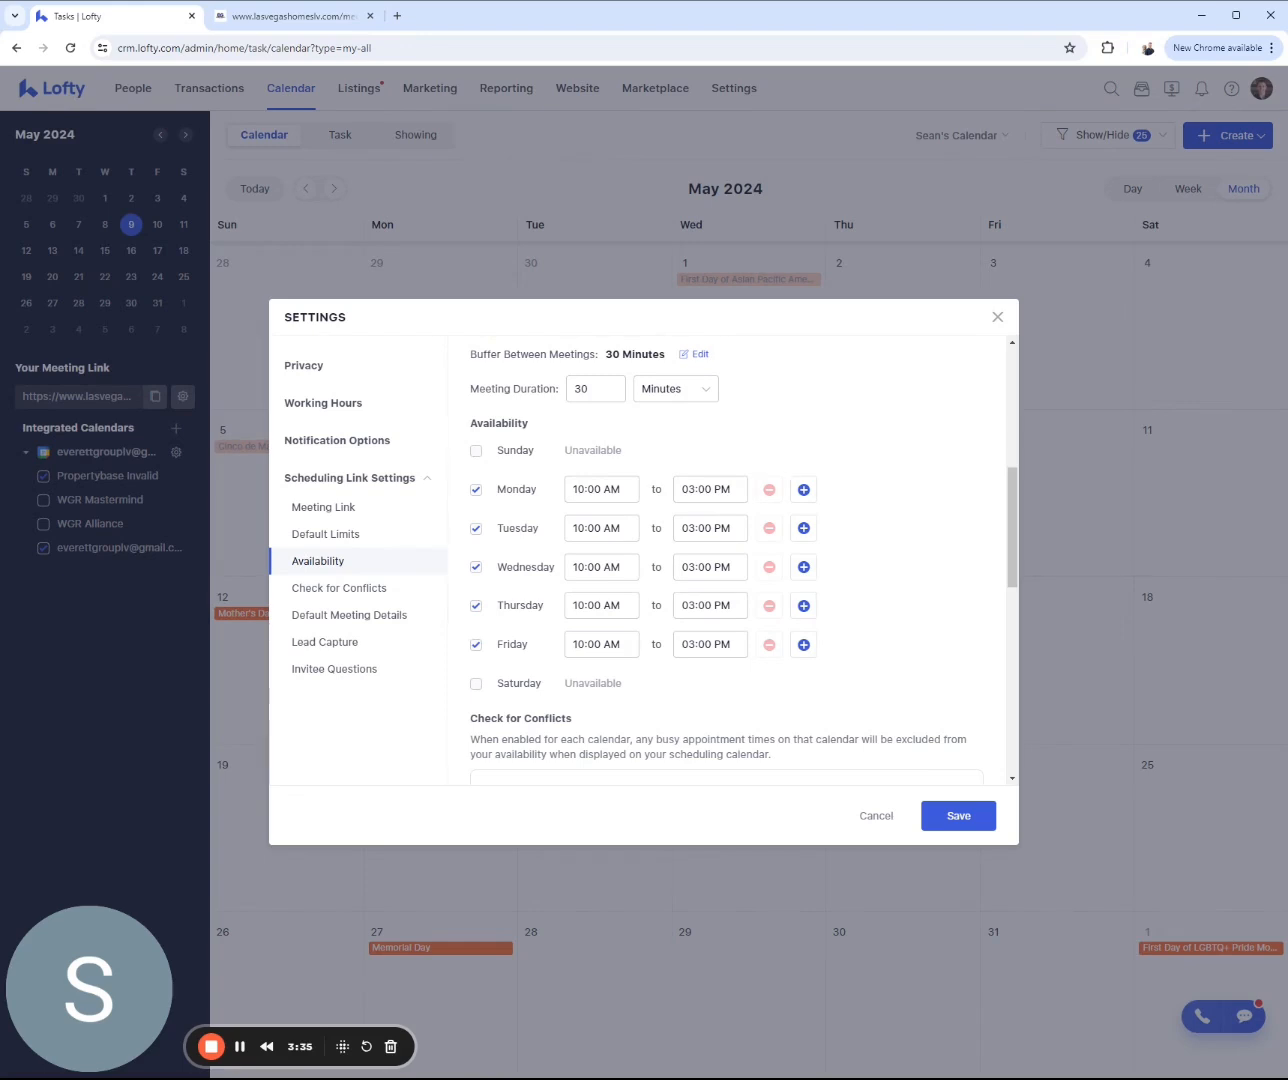
click(804, 489)
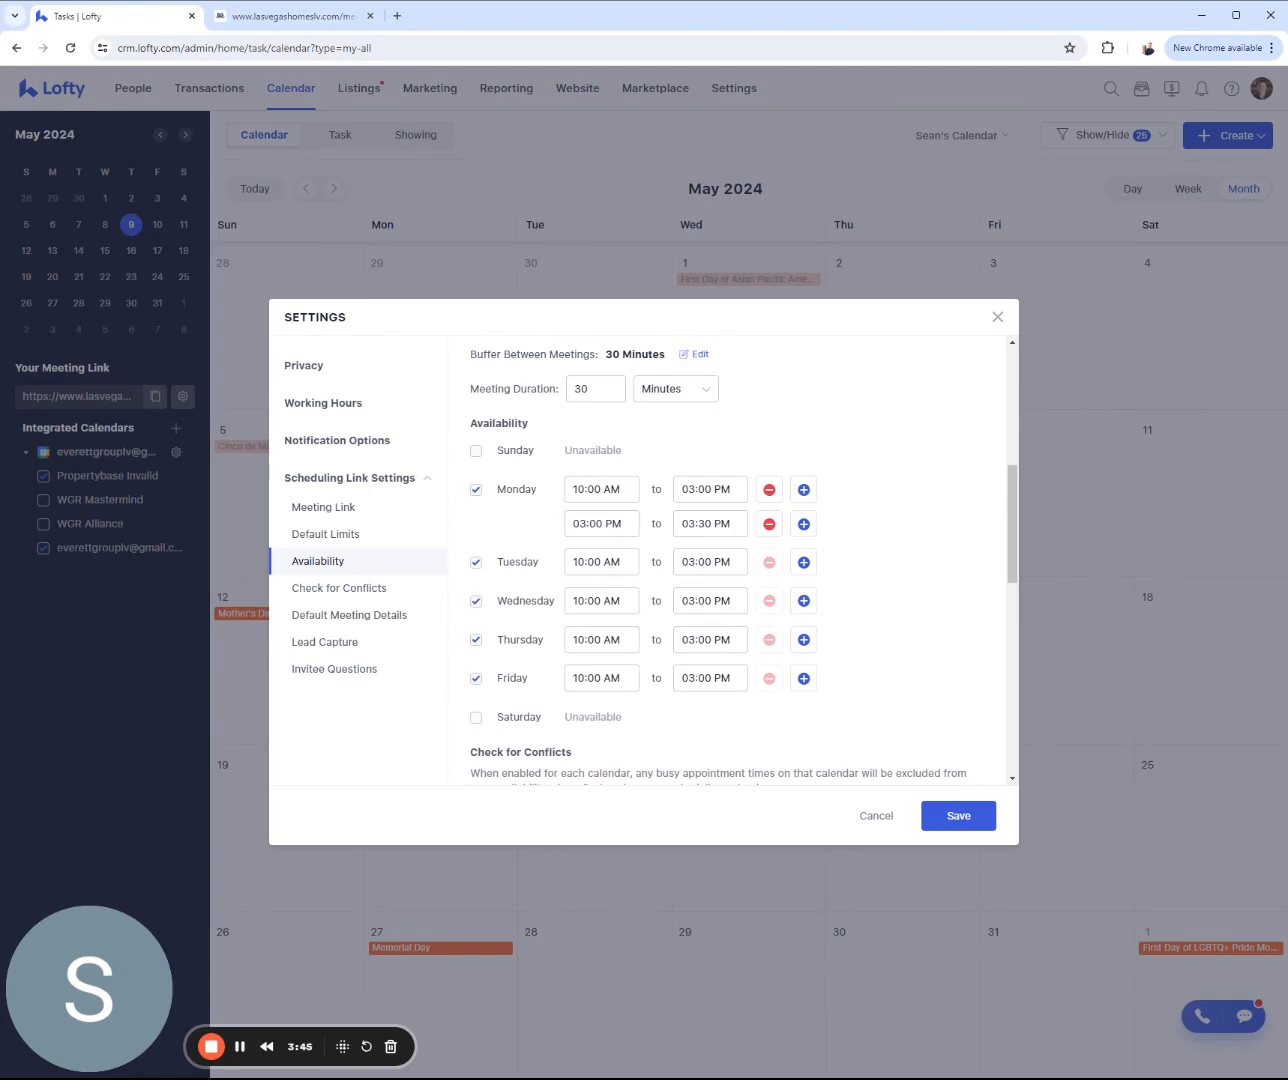
click(769, 525)
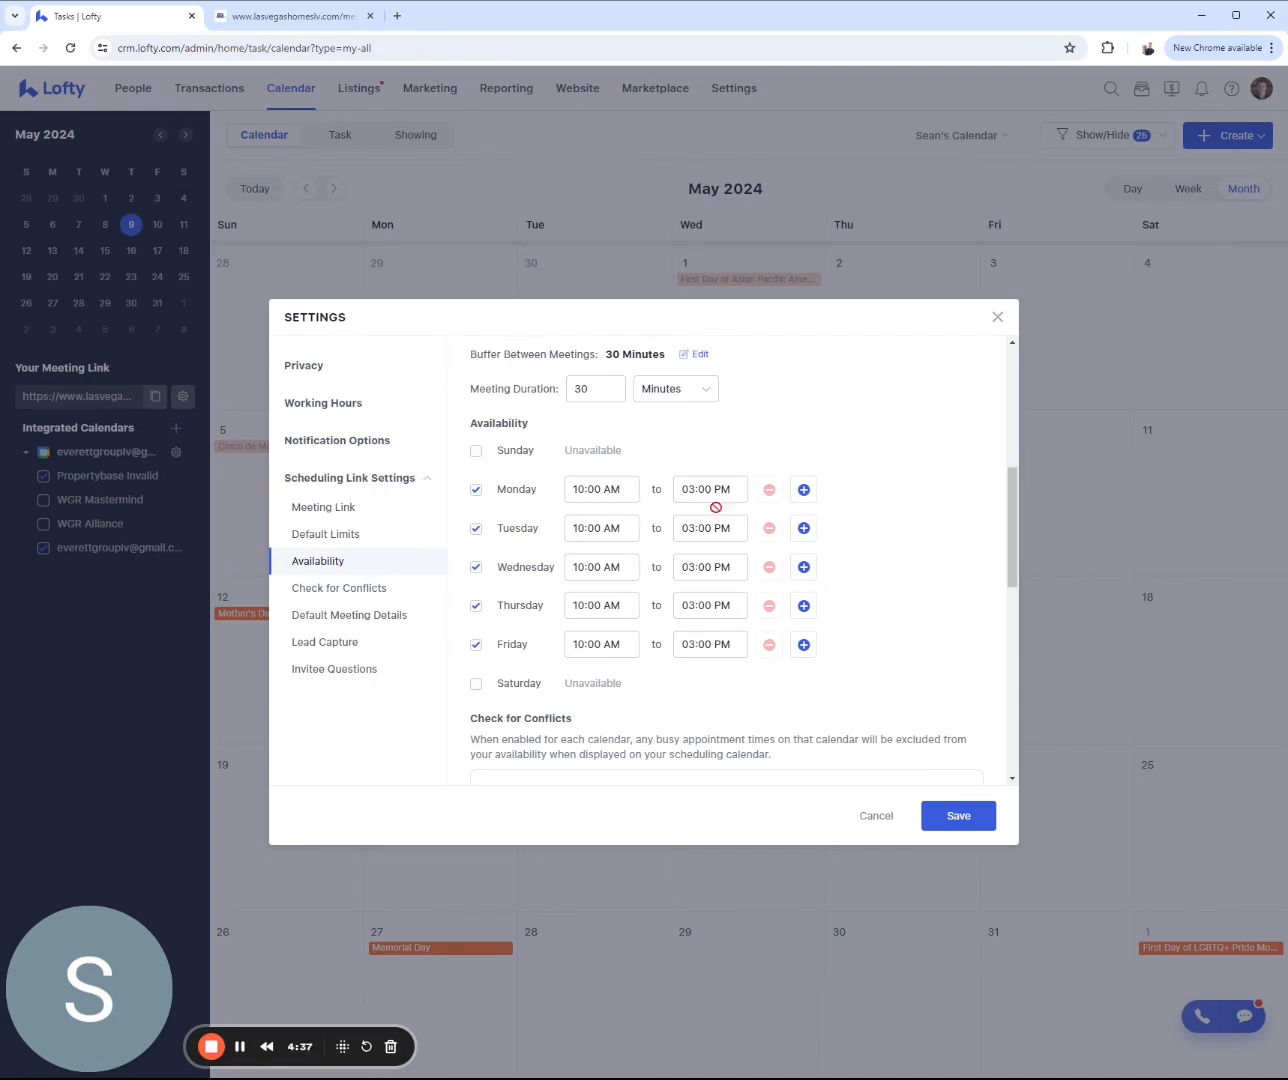
Step: Review the calendar conflict checks and the default meeting details in the scheduling link settings
scroll(919, 562, down, 3)
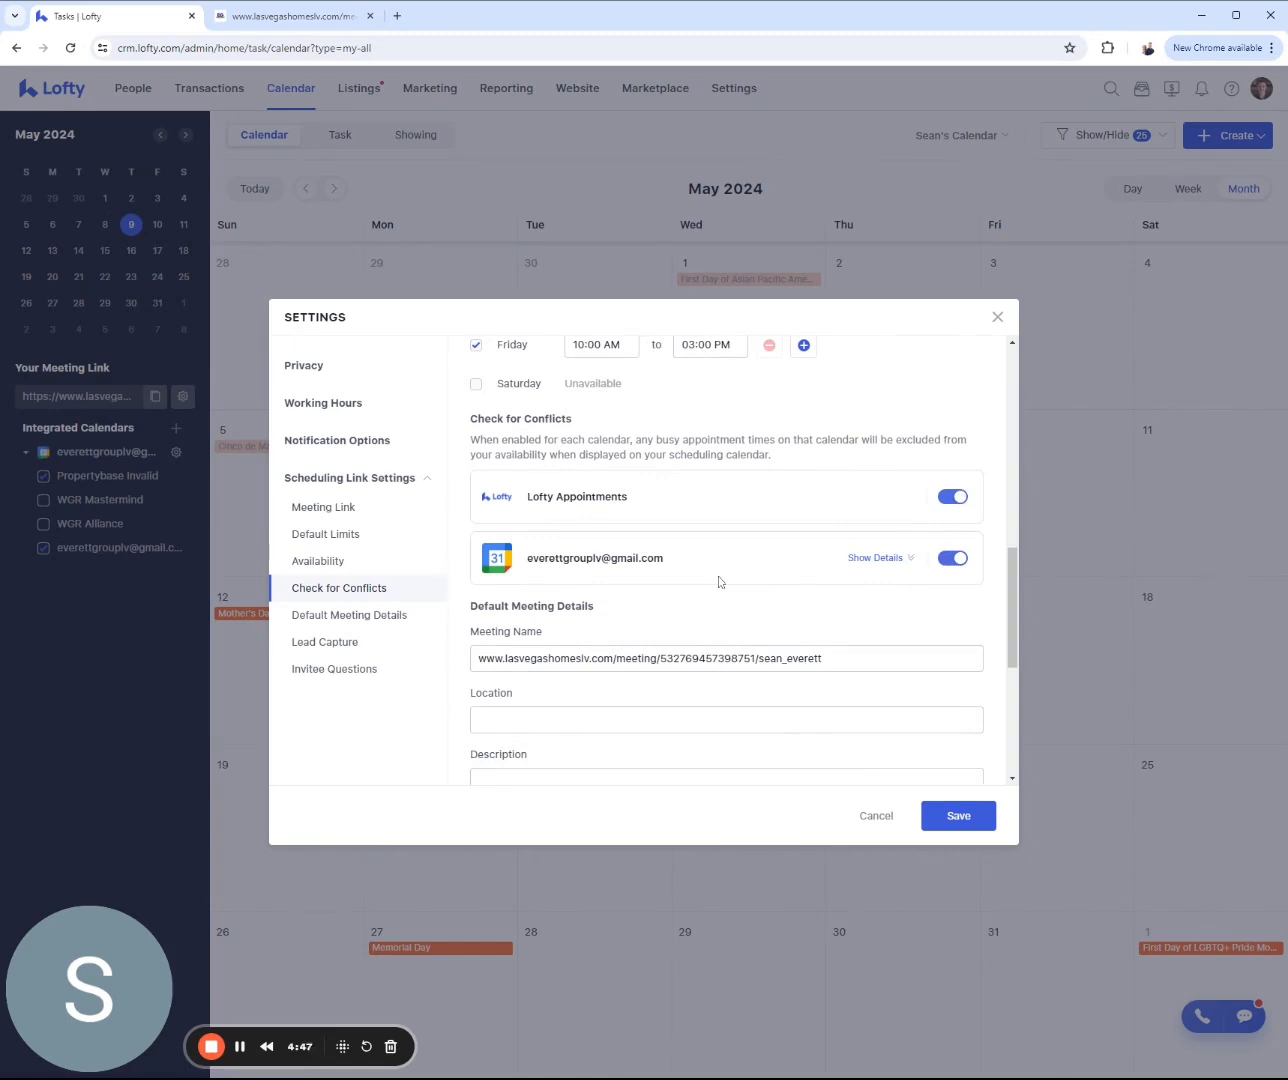
scroll(722, 581, down, 2)
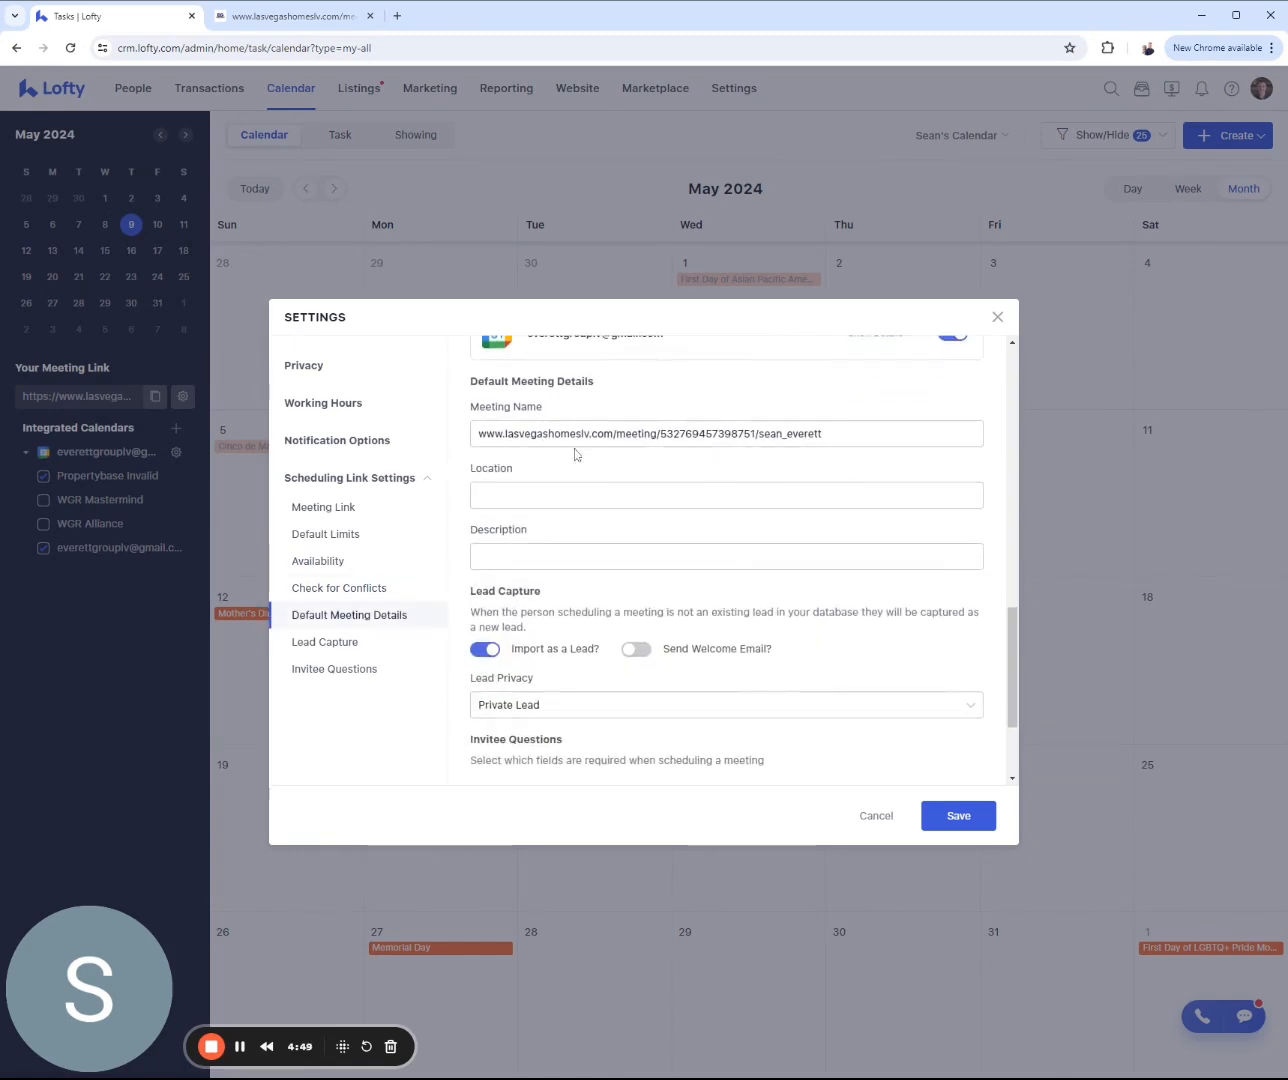